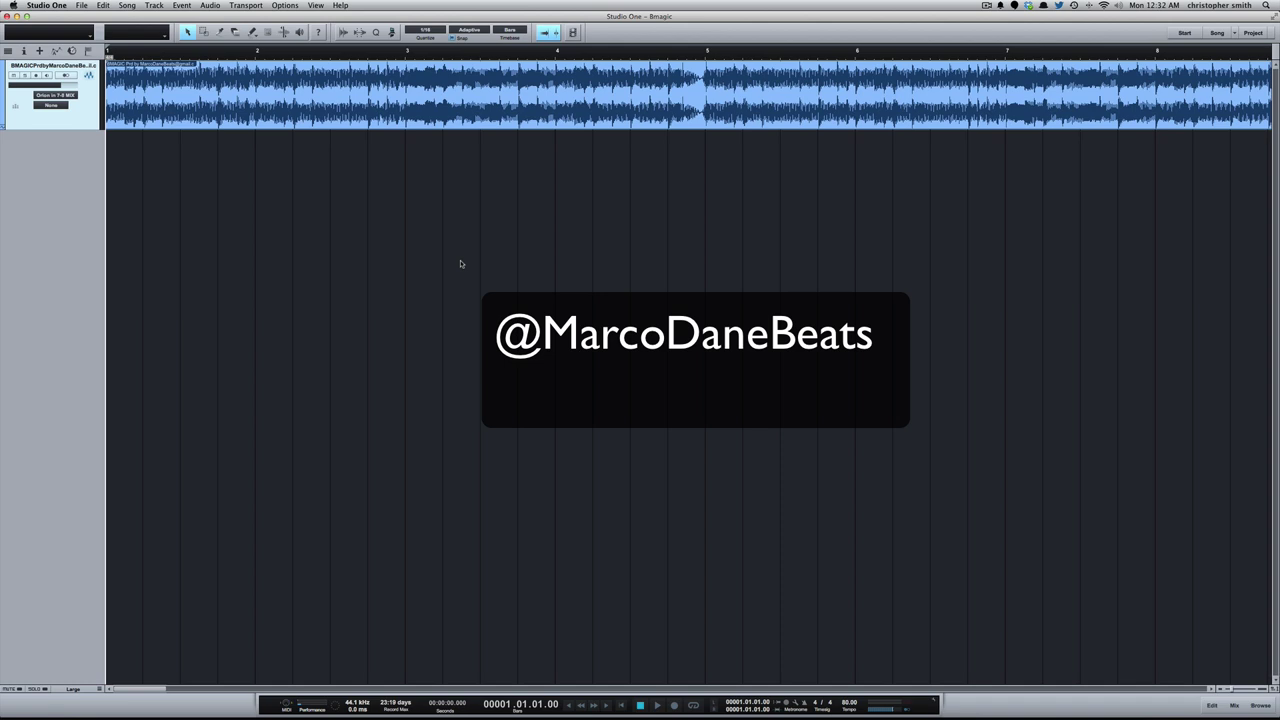
# Step: Play the beat, show the mixer, and read the beat channel's peak level on its Level Meter
pyautogui.press('space')
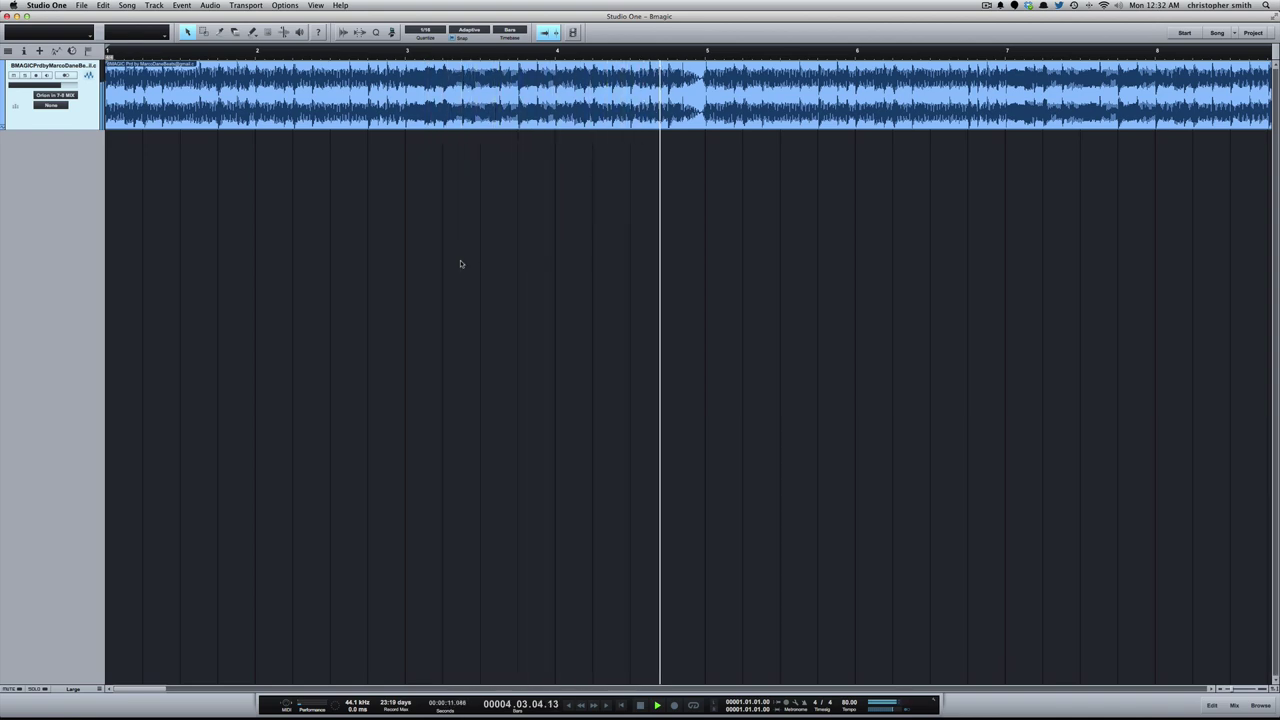
pyautogui.press('space')
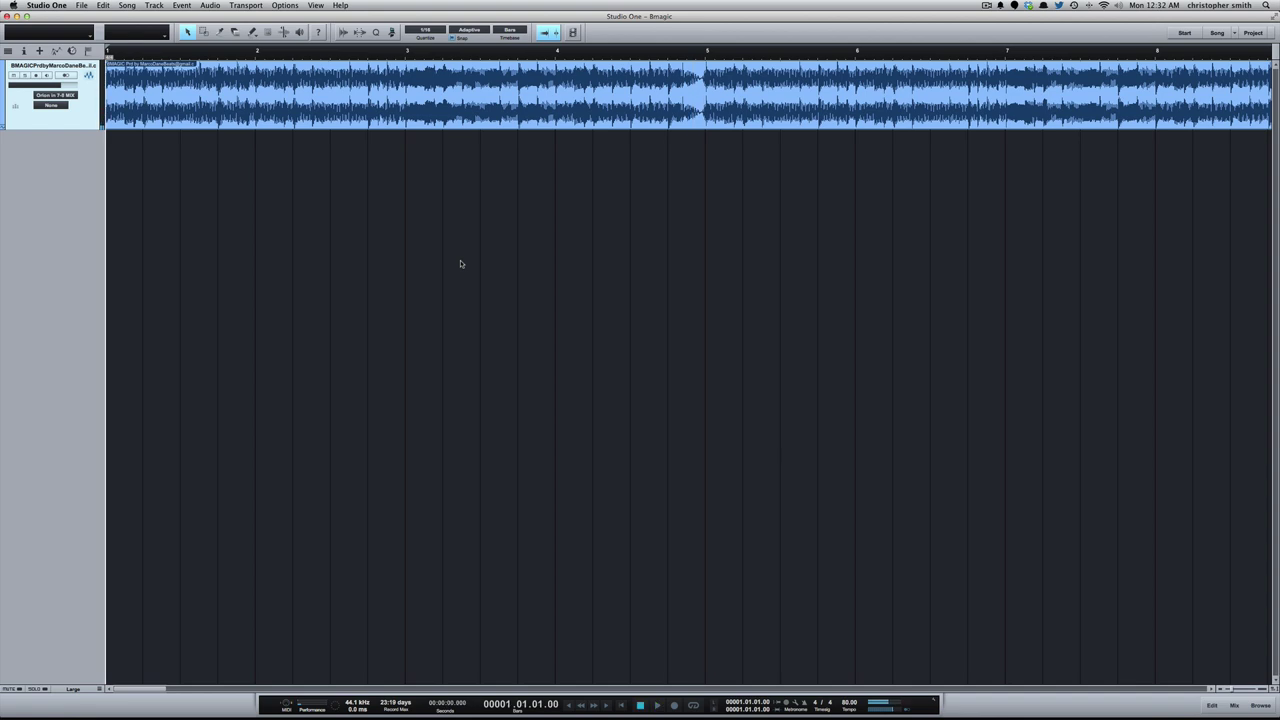
pyautogui.press('F3')
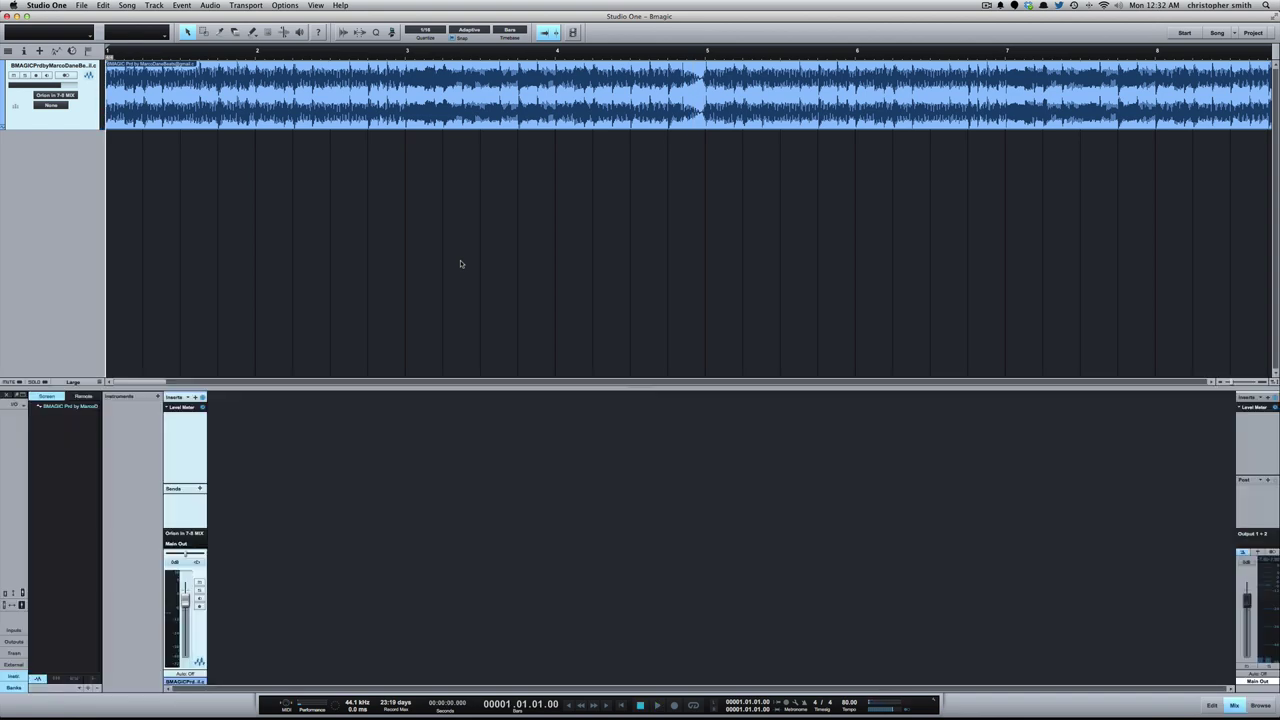
pyautogui.click(183, 408)
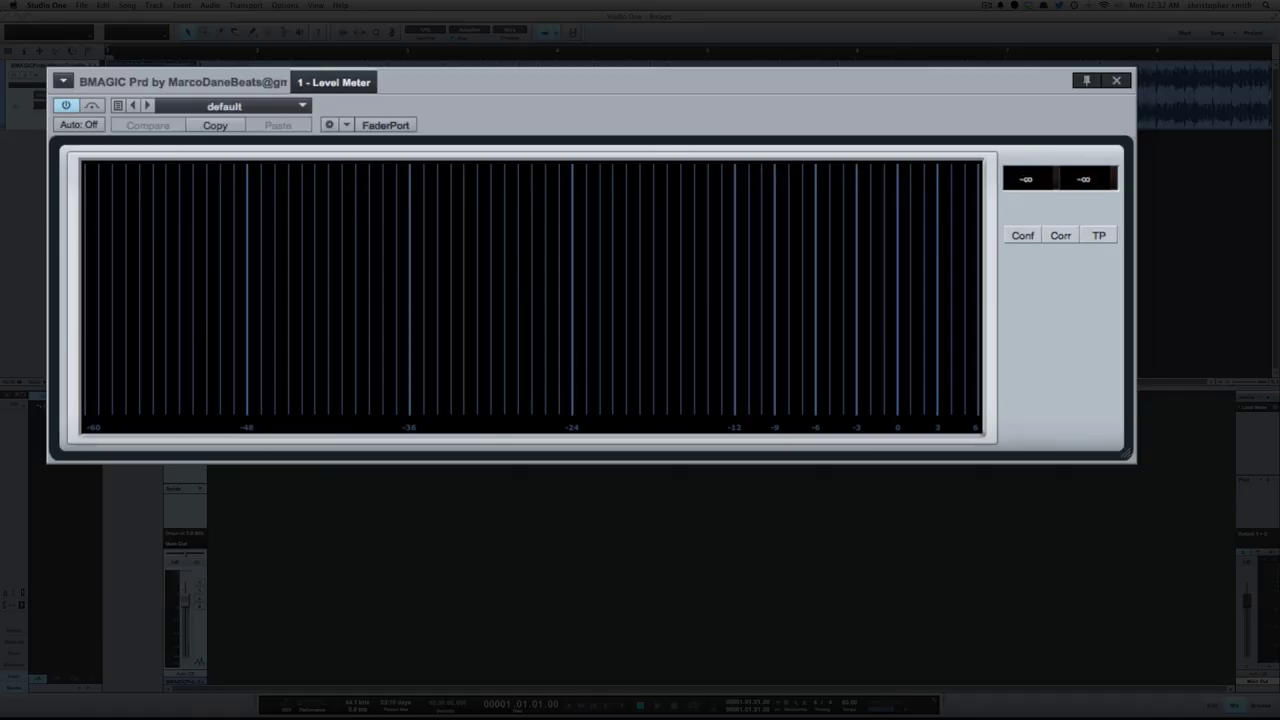
pyautogui.press('space')
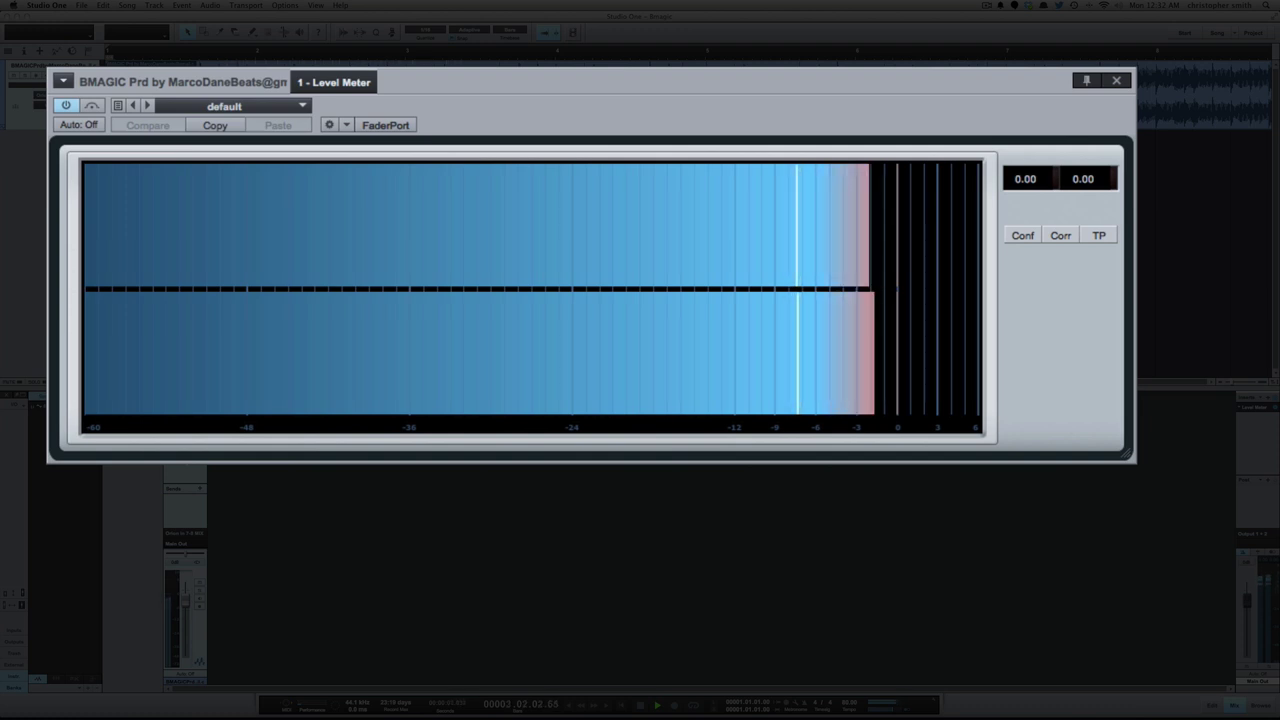
pyautogui.press('space')
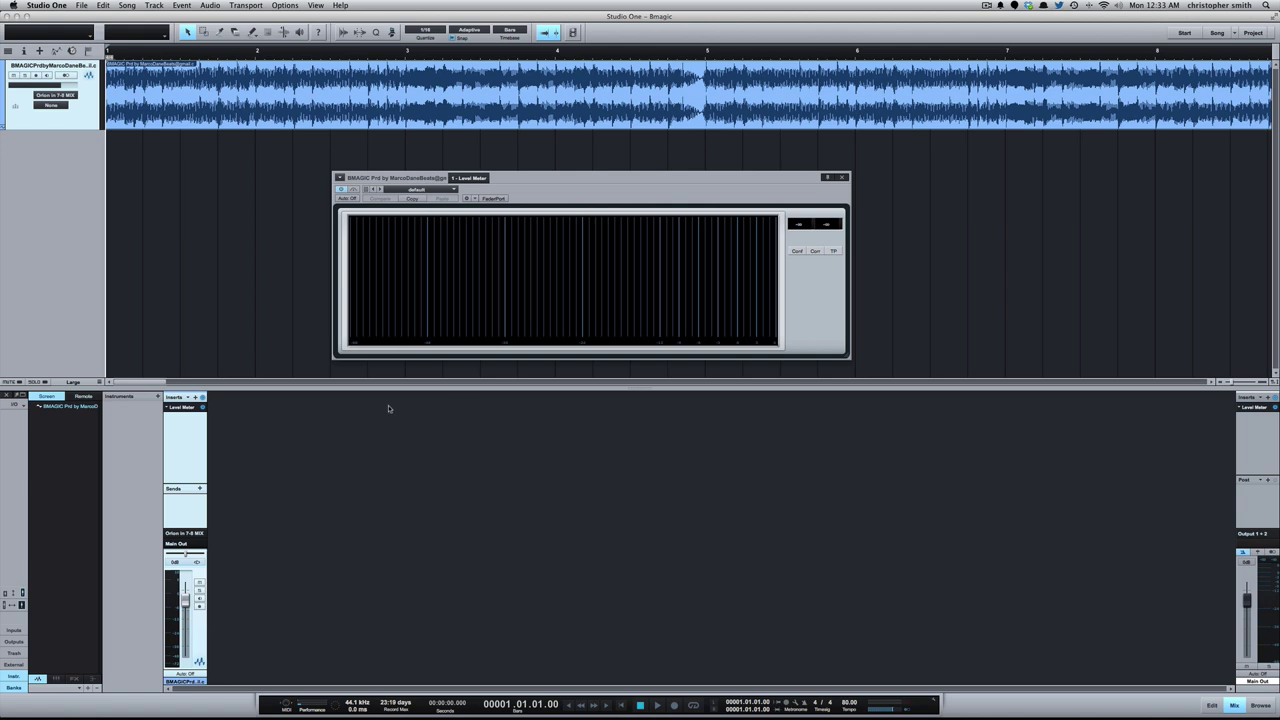
# Step: Insert a Pro EQ on the beat channel with a 12 dB low shelf at 191 Hz, -6.24 dB
pyautogui.click(197, 398)
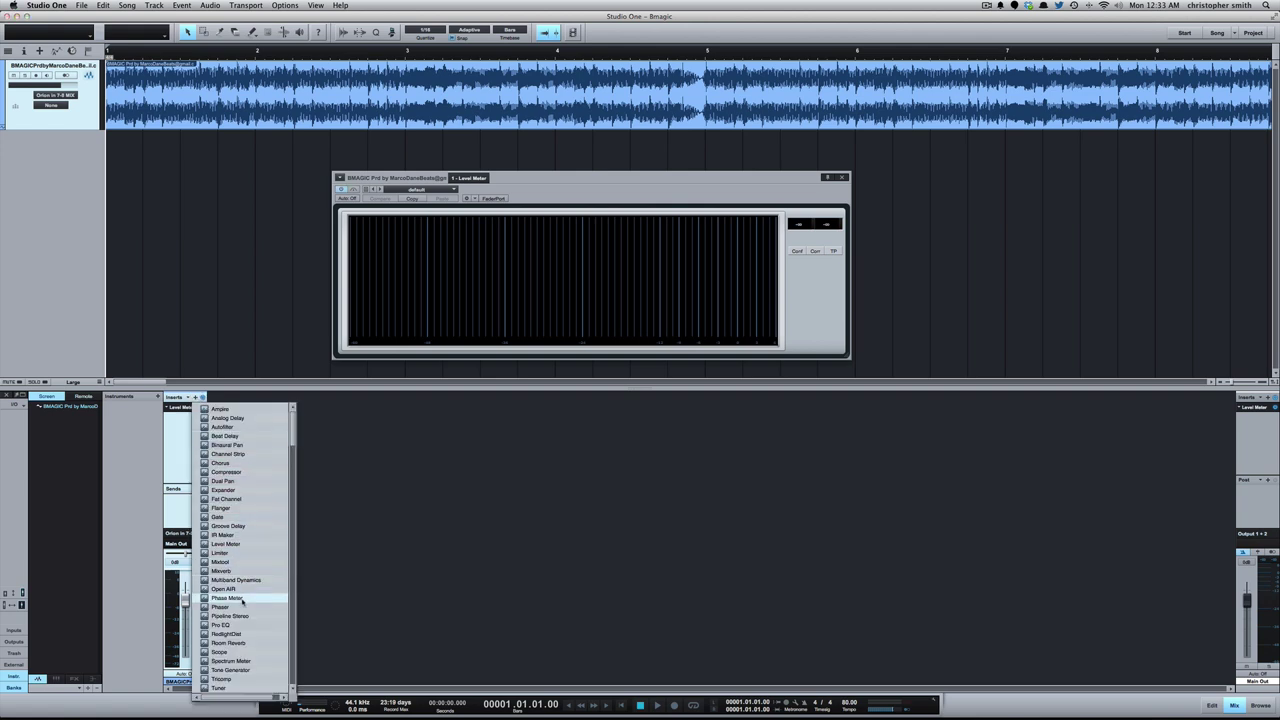
pyautogui.click(238, 624)
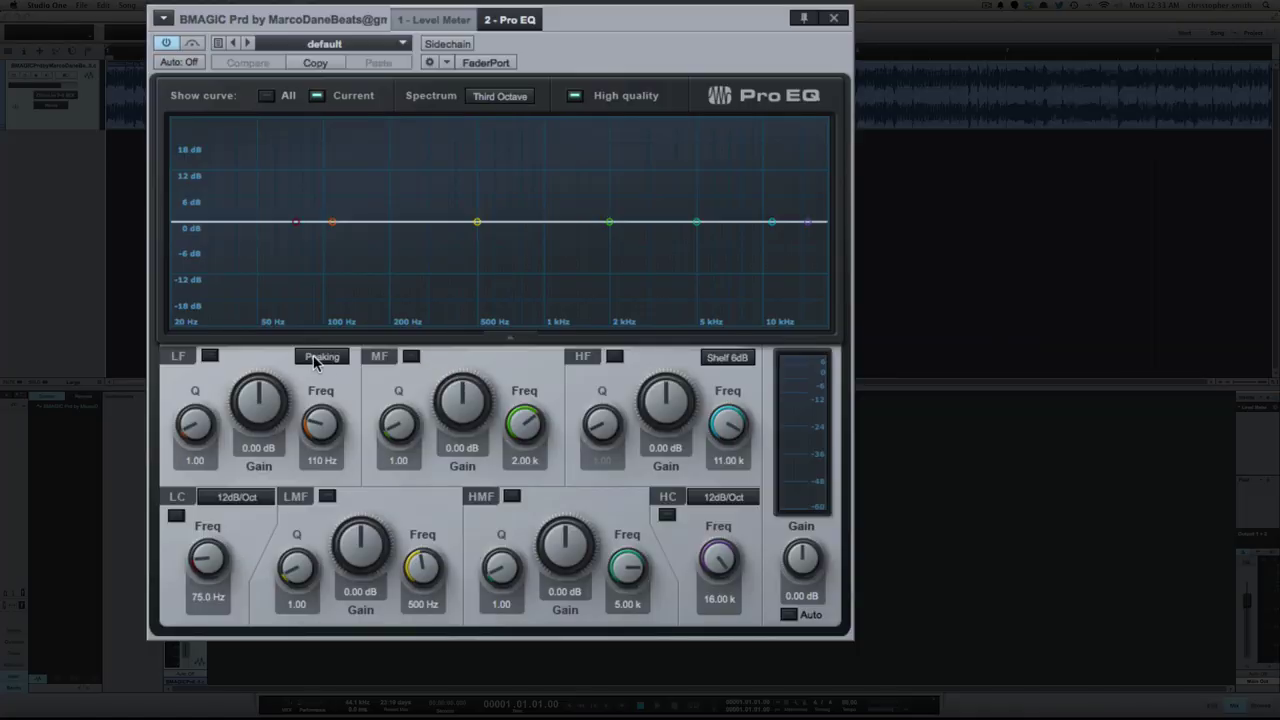
pyautogui.click(313, 360)
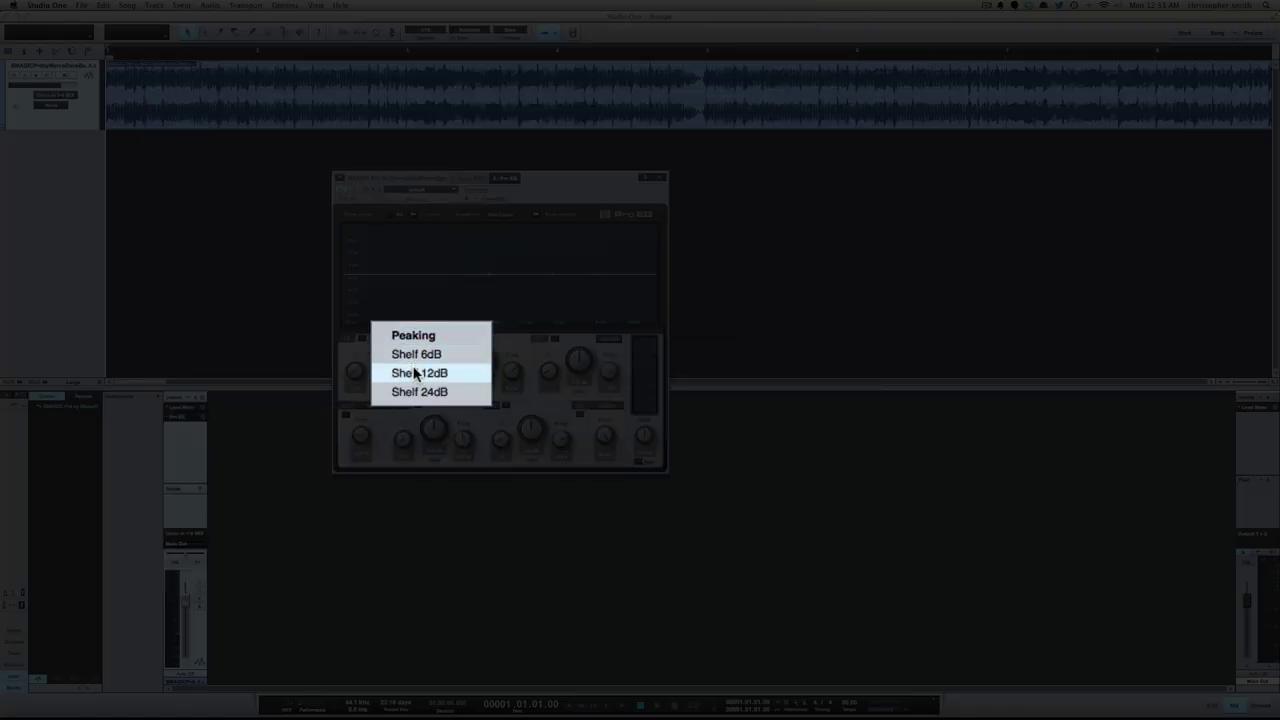
pyautogui.click(315, 440)
pyautogui.click(210, 358)
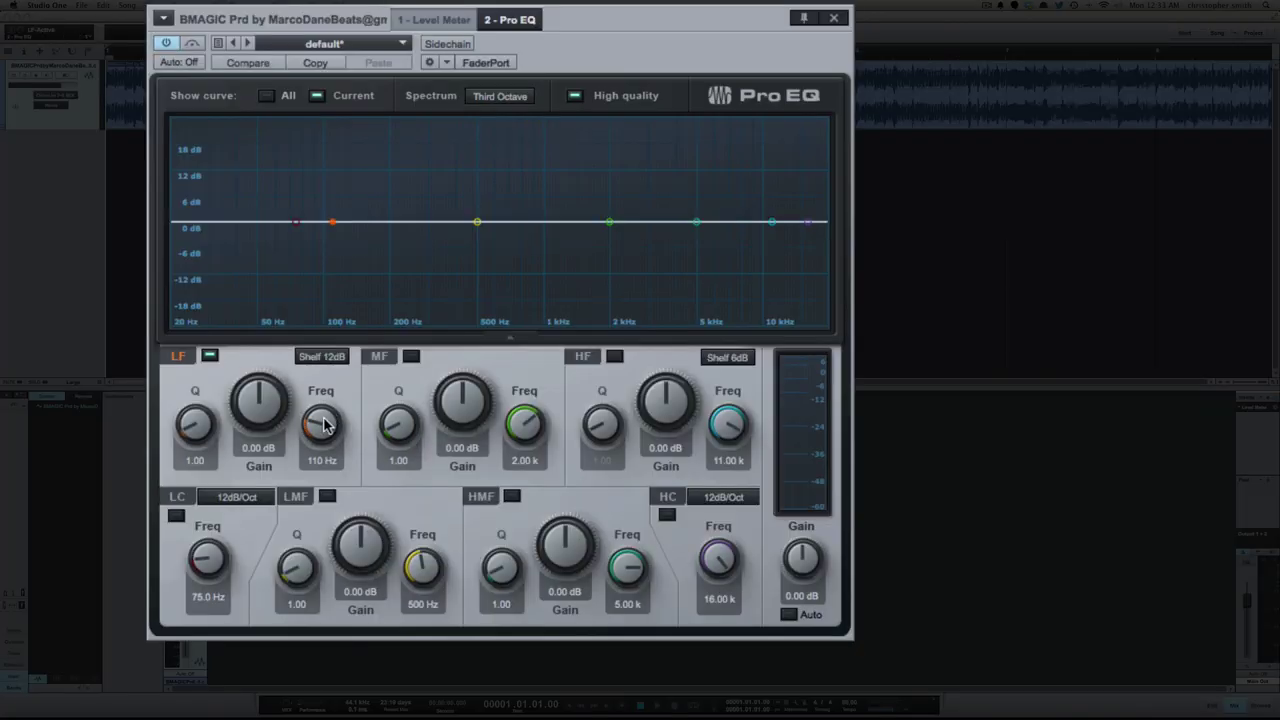
pyautogui.moveTo(258, 398); pyautogui.dragTo(260, 422)
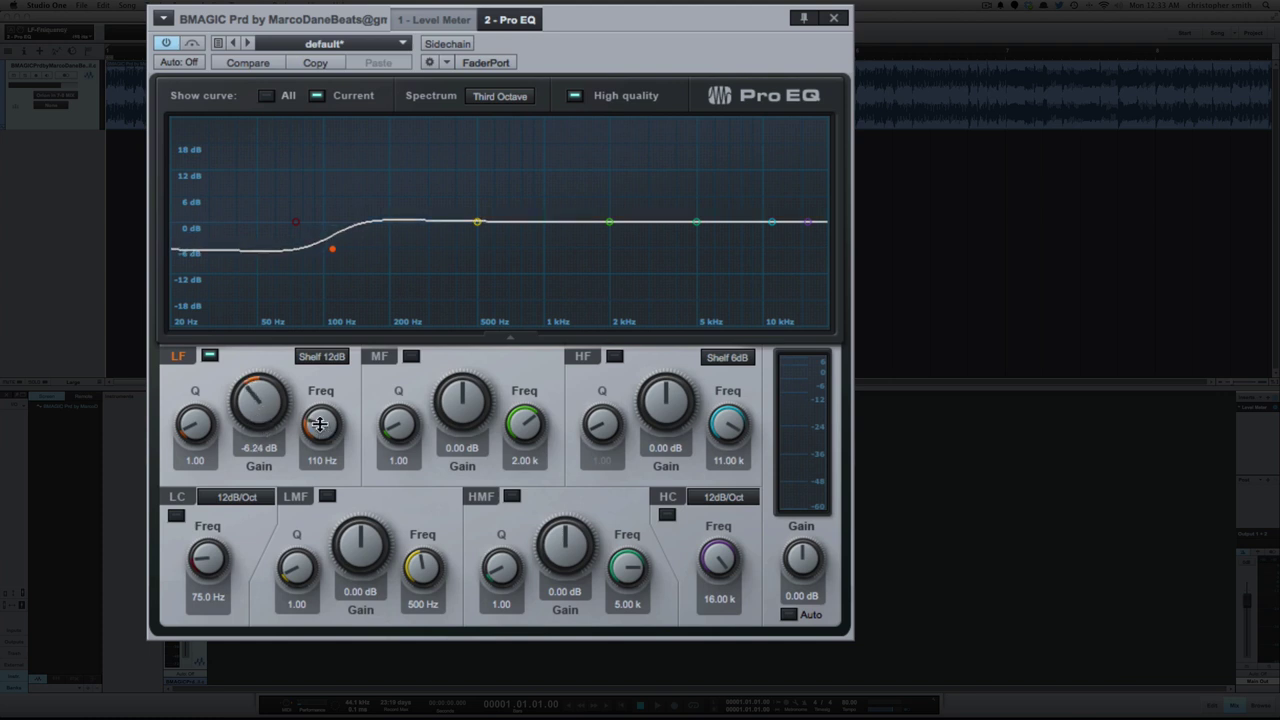
pyautogui.moveTo(319, 424); pyautogui.dragTo(320, 406)
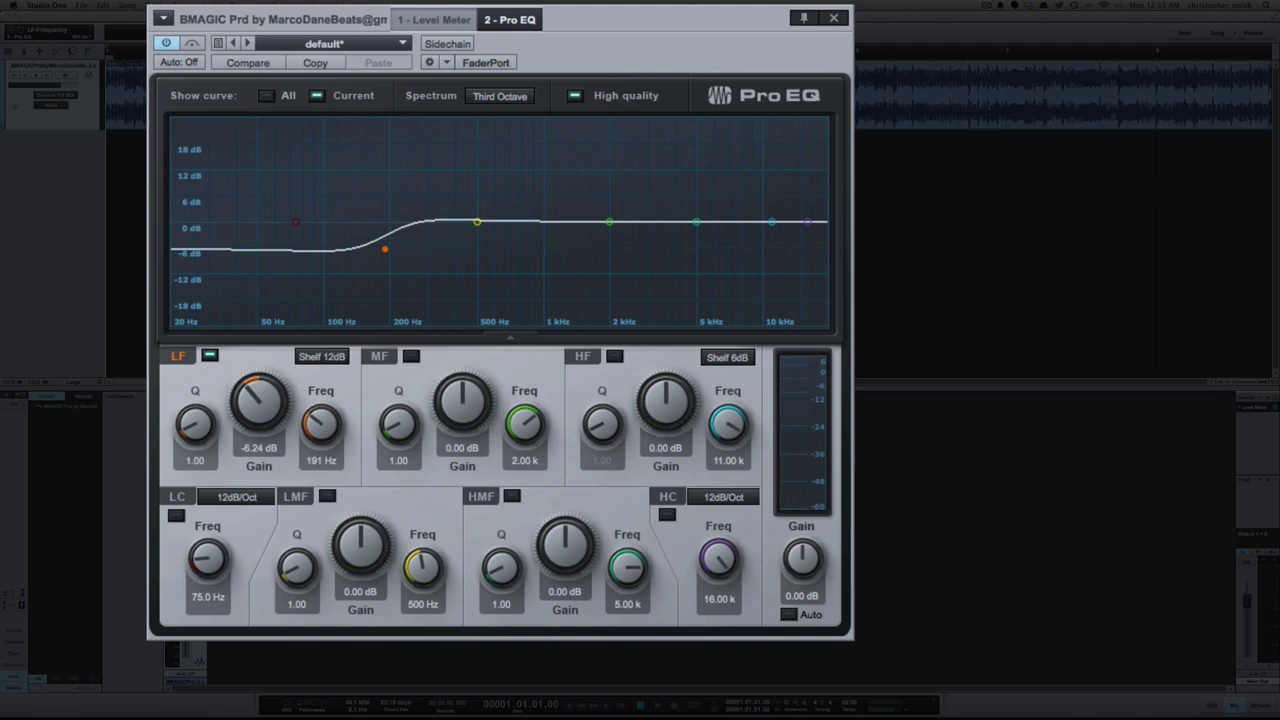
# Step: Play the beat to hear the low-shelf bass cut, then stop playback
pyautogui.press('space')
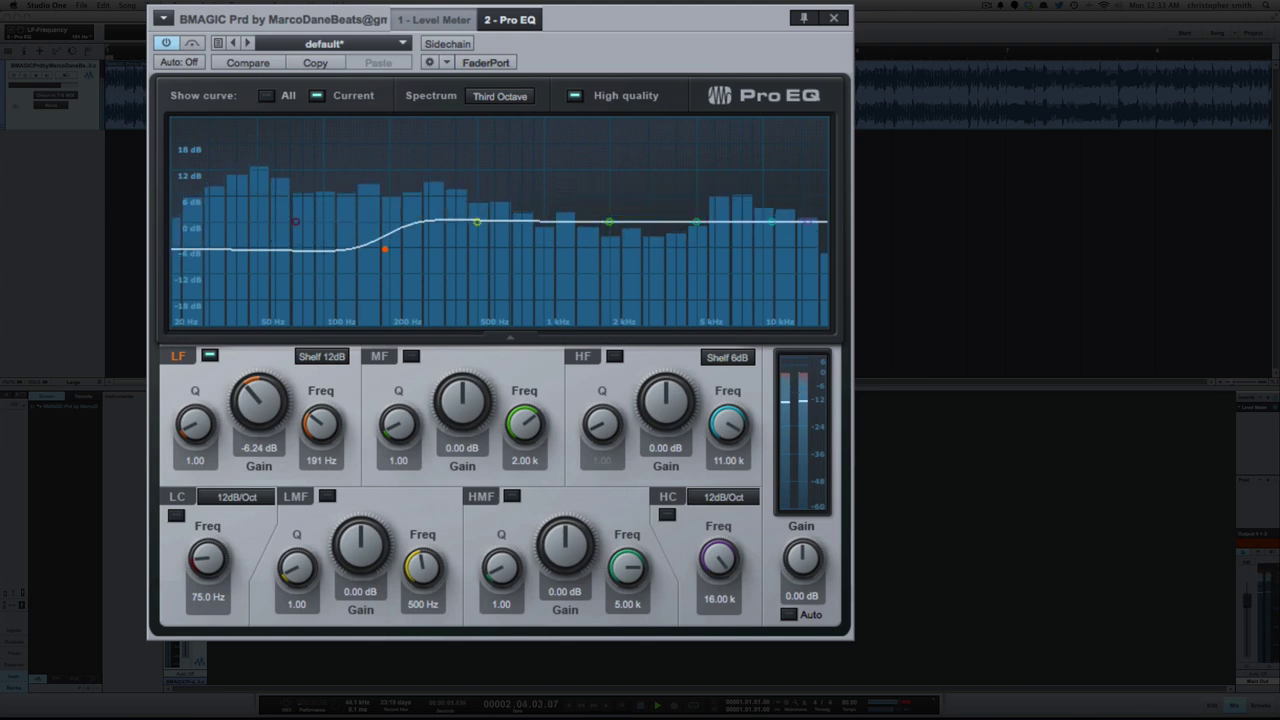
pyautogui.press('space')
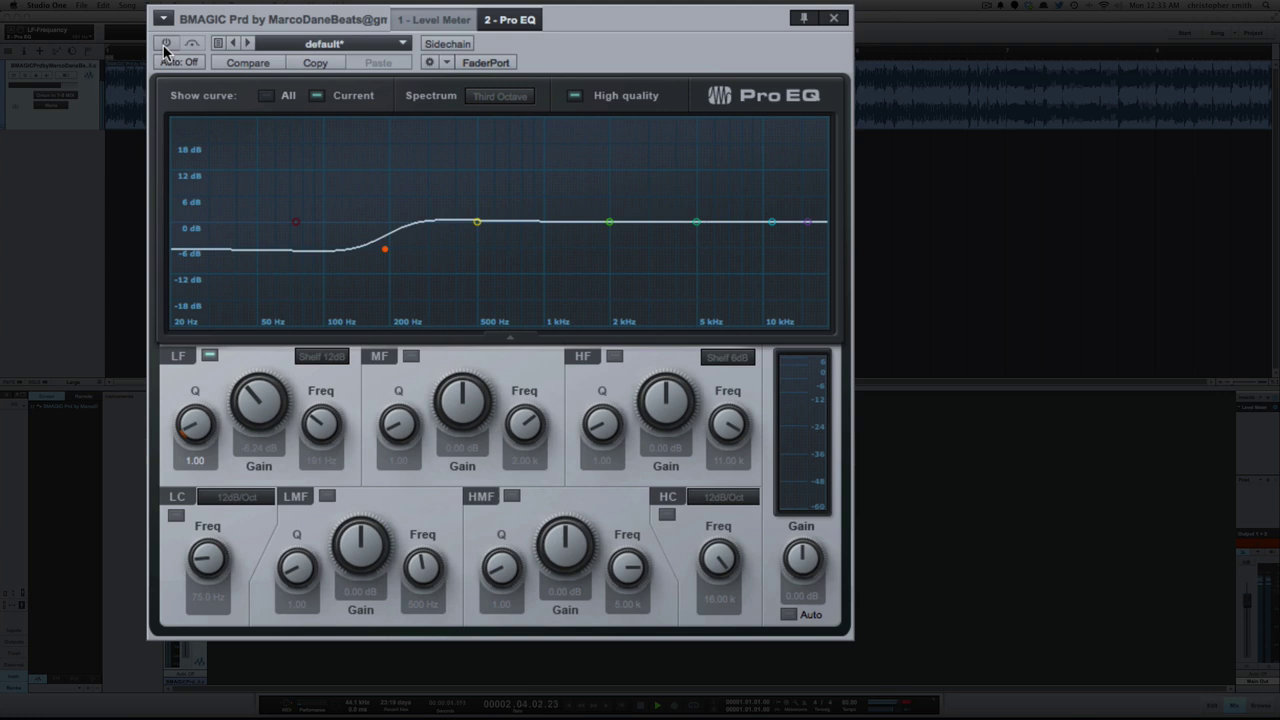
pyautogui.press('space')
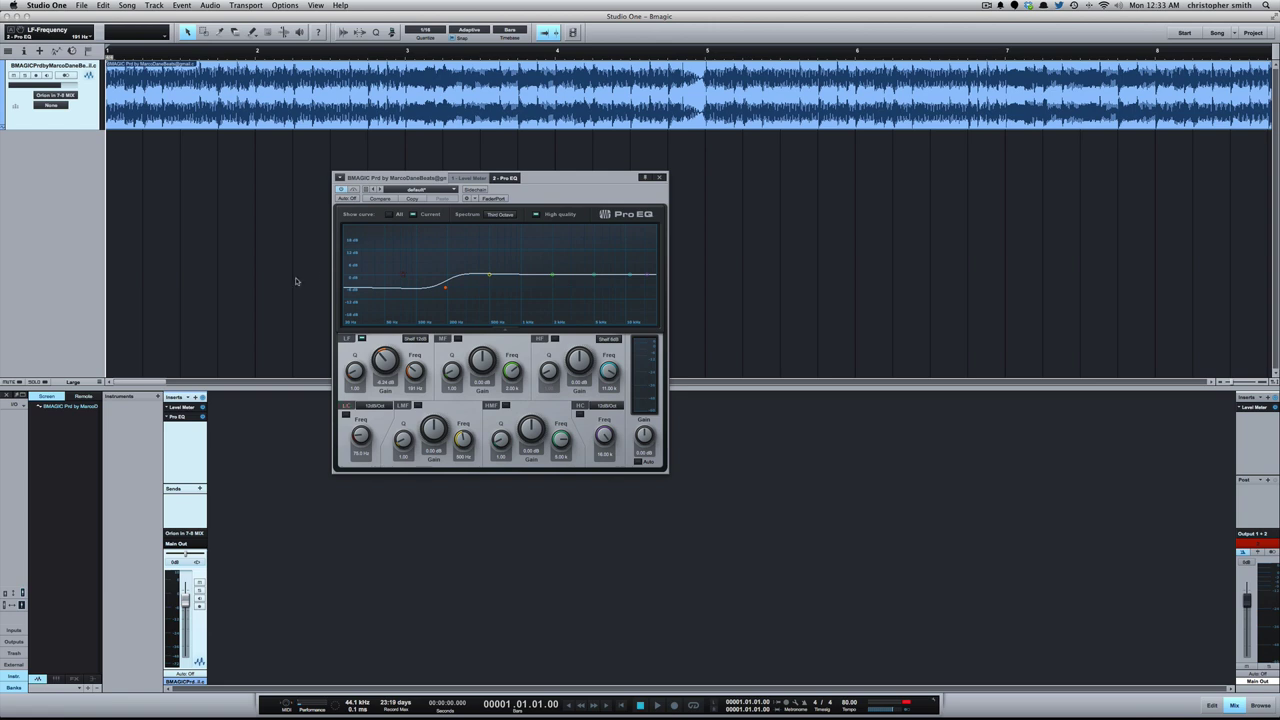
# Step: Insert a Mixtool after the Pro EQ, load its -6 db preset, and lower gain to -9.12 dB
pyautogui.click(195, 397)
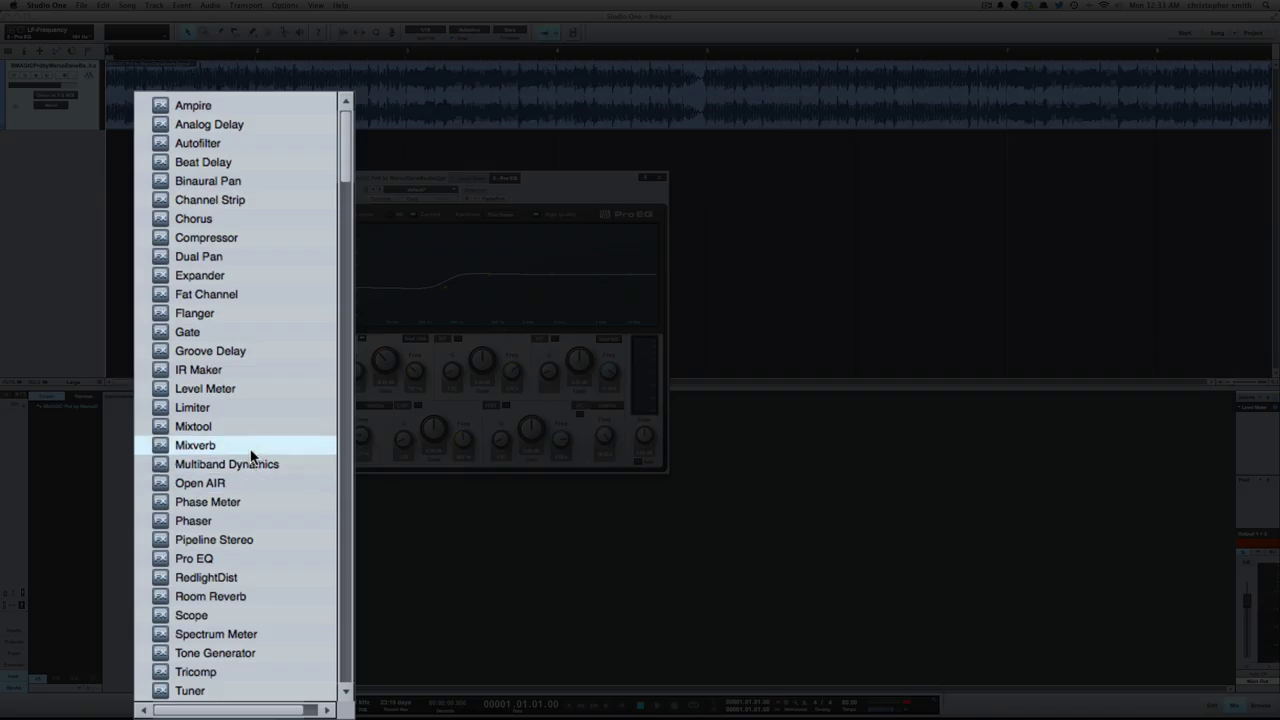
pyautogui.click(246, 562)
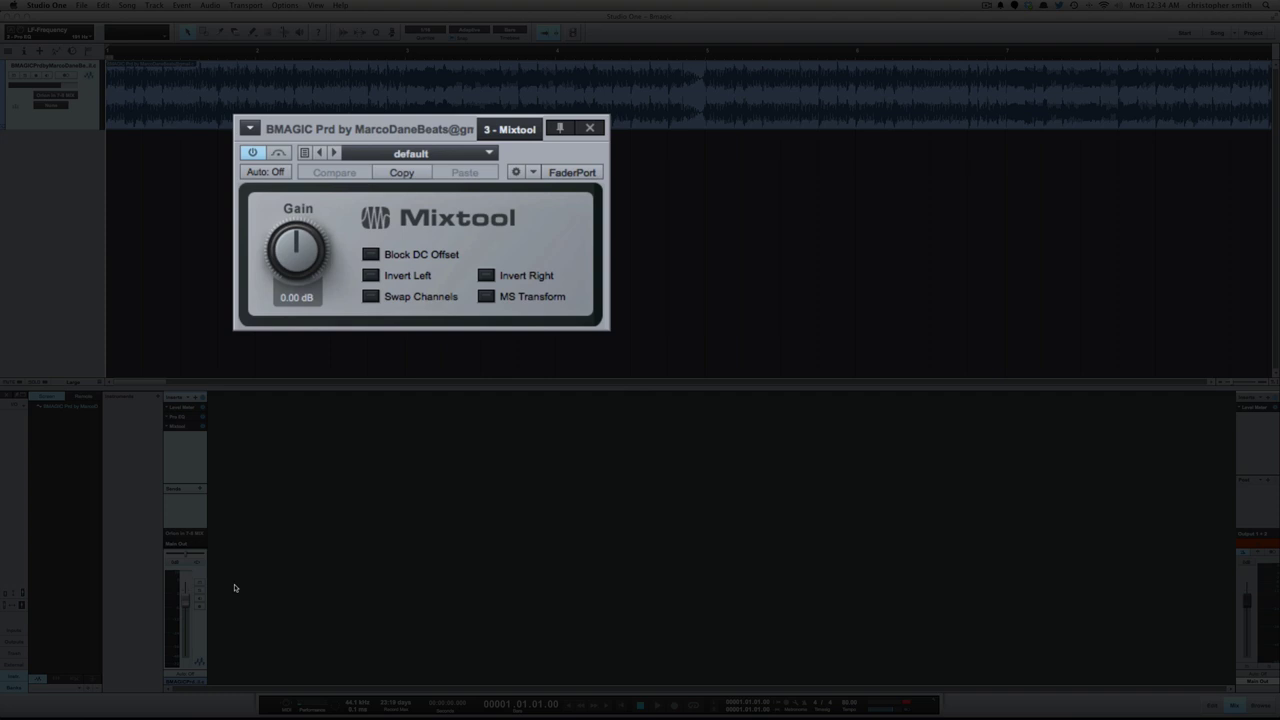
pyautogui.moveTo(550, 151); pyautogui.dragTo(619, 153)
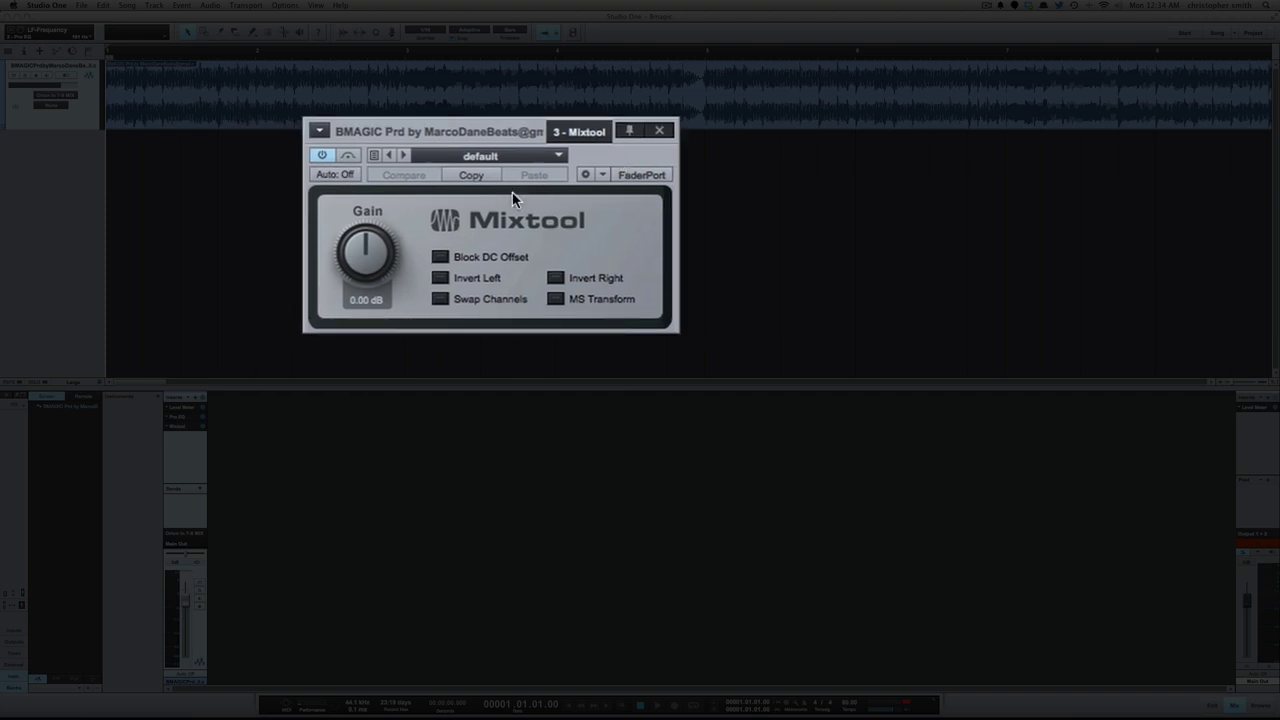
pyautogui.click(503, 158)
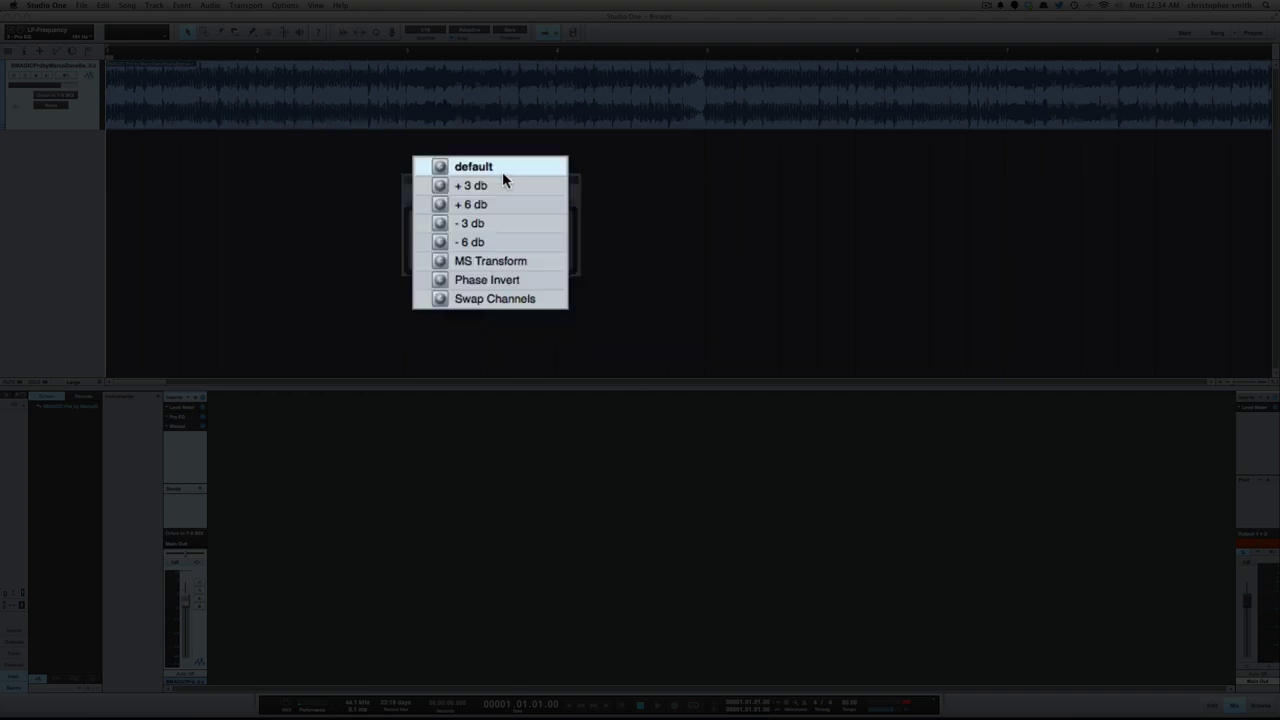
pyautogui.click(503, 242)
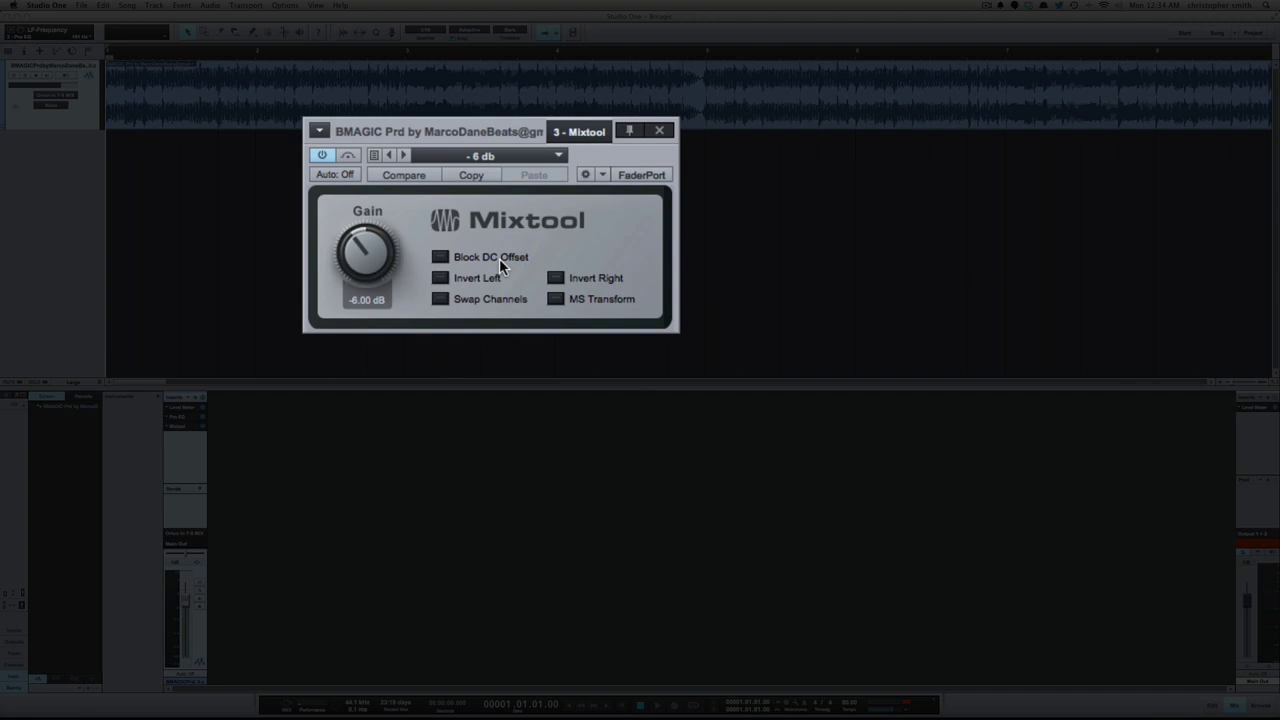
pyautogui.moveTo(368, 250); pyautogui.dragTo(364, 255)
# Step: Compare the Mixtool bypassed and enabled, close its window, and play the quieter beat
pyautogui.click(201, 427)
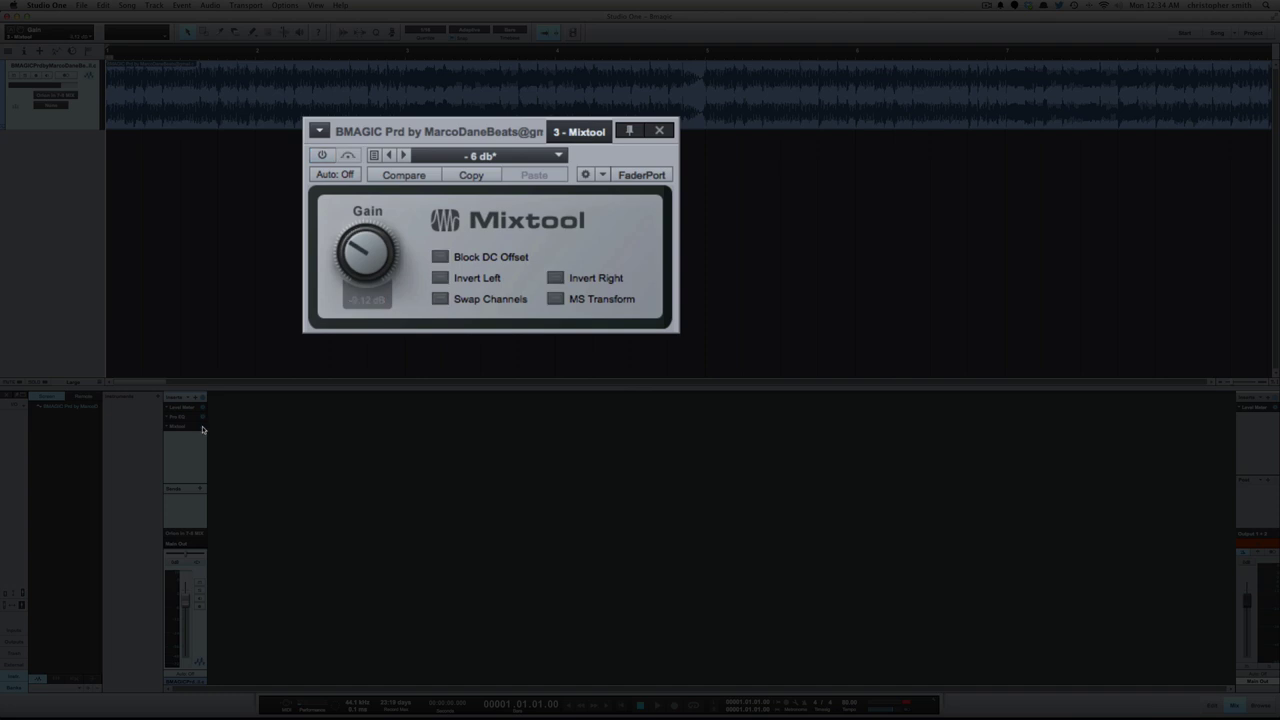
pyautogui.click(202, 429)
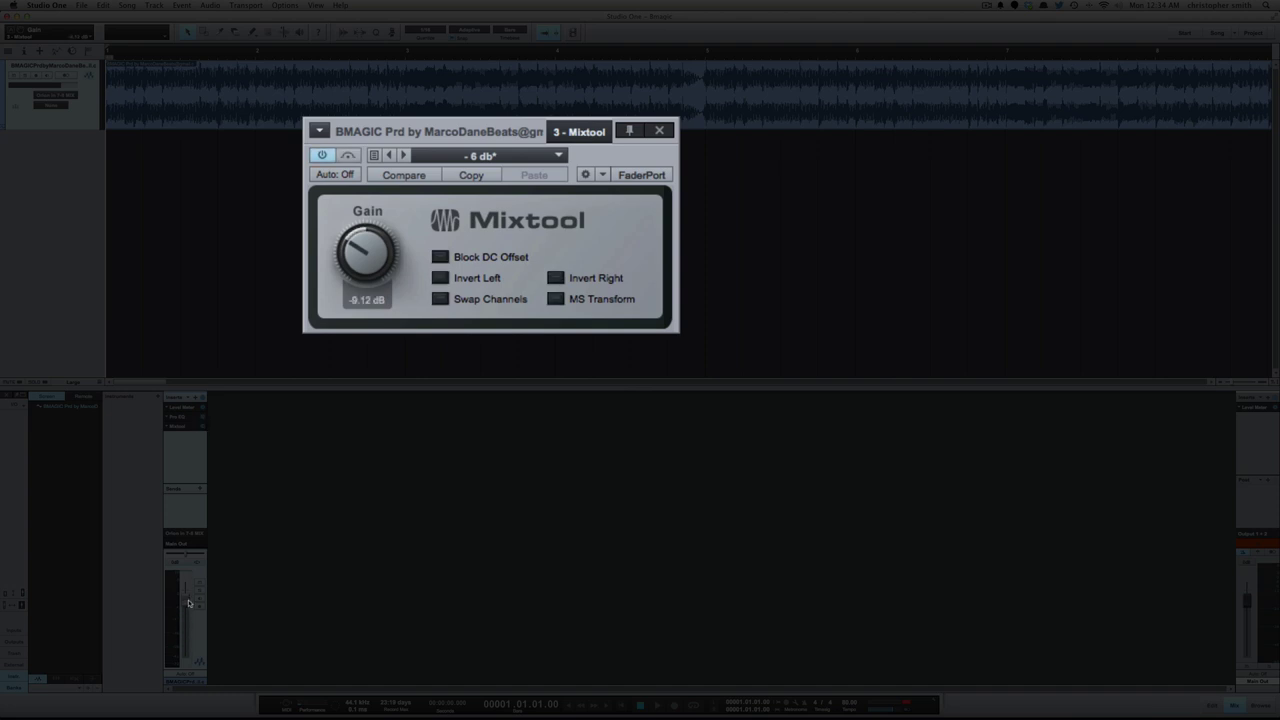
pyautogui.press('super+w')
pyautogui.press('space')
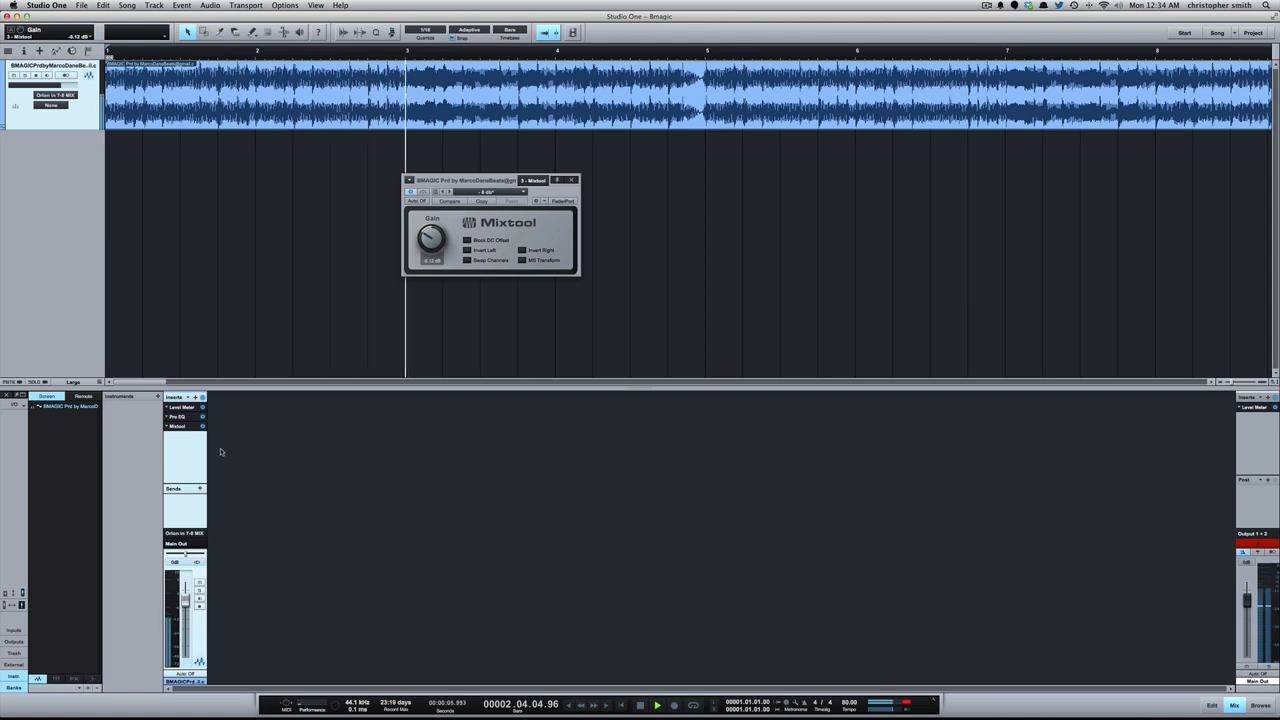
# Step: Reopen the beat channel's Level Meter to watch the reduced level, then stop playback
pyautogui.click(181, 407)
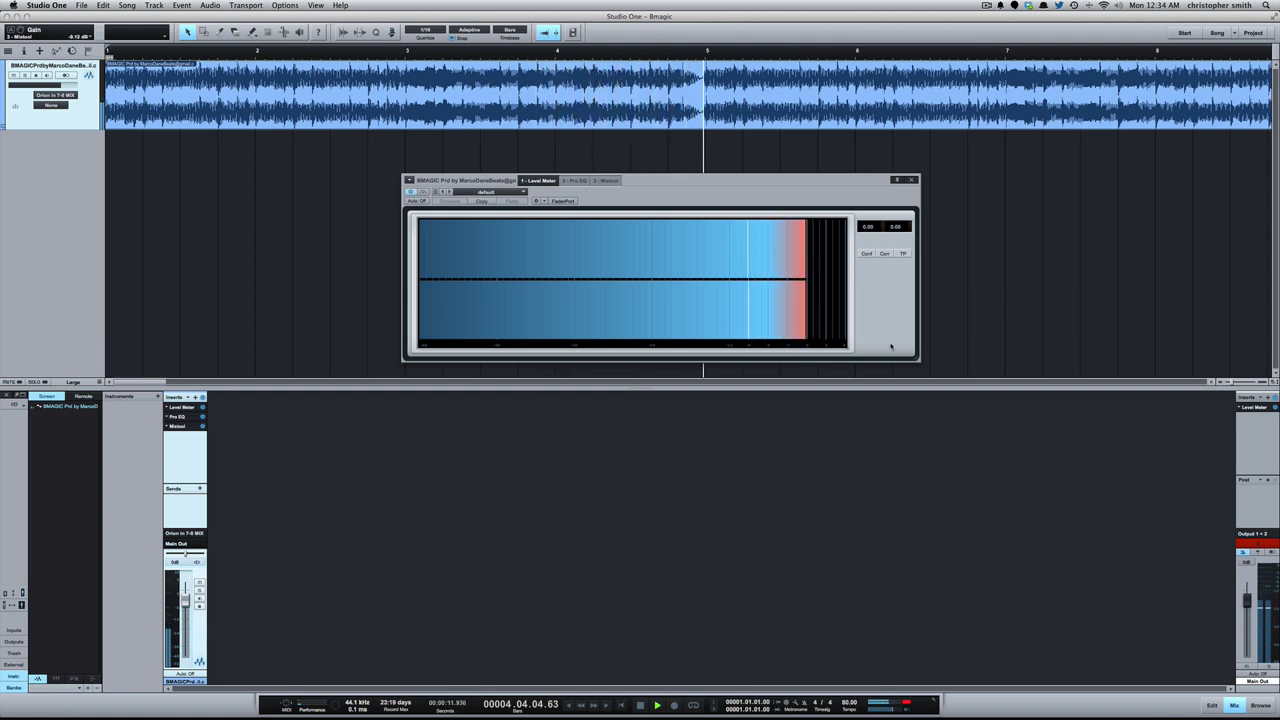
pyautogui.press('space')
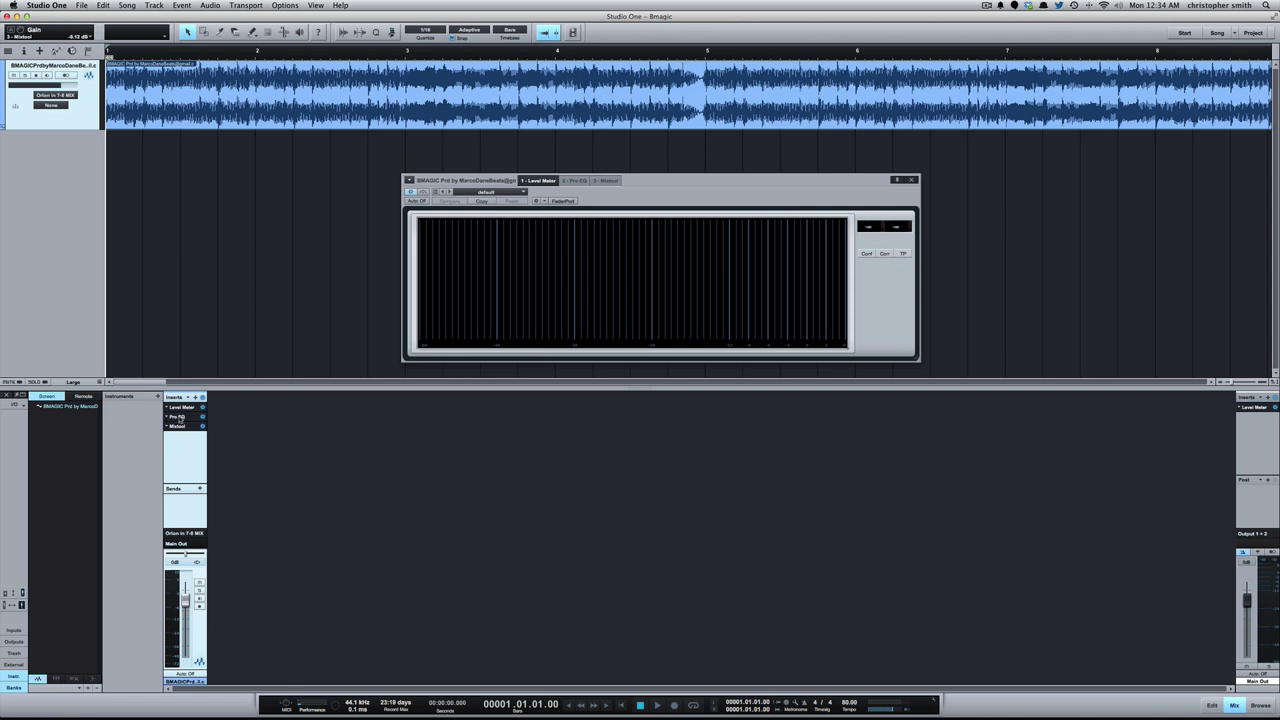
# Step: Move the Level Meter below Mixtool and Pro EQ, then play to check peaks near -7.5 dB
pyautogui.moveTo(184, 407); pyautogui.dragTo(184, 437)
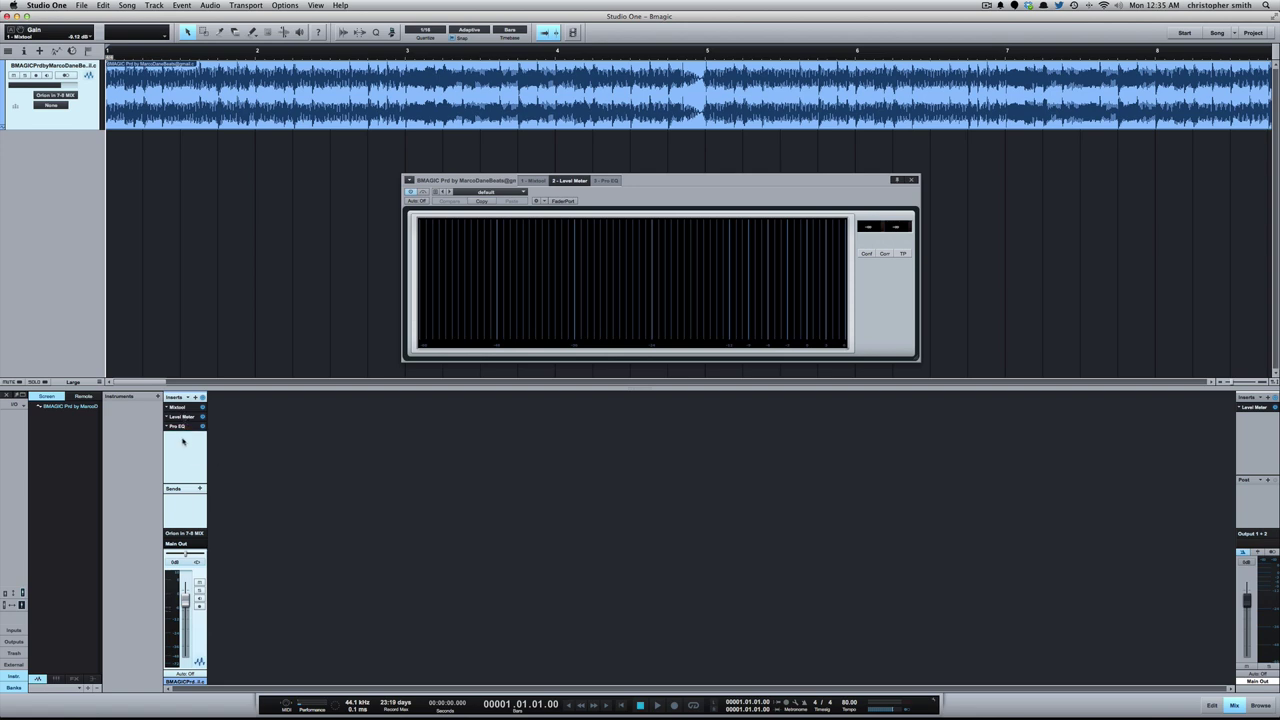
pyautogui.press('space')
pyautogui.moveTo(687, 337)
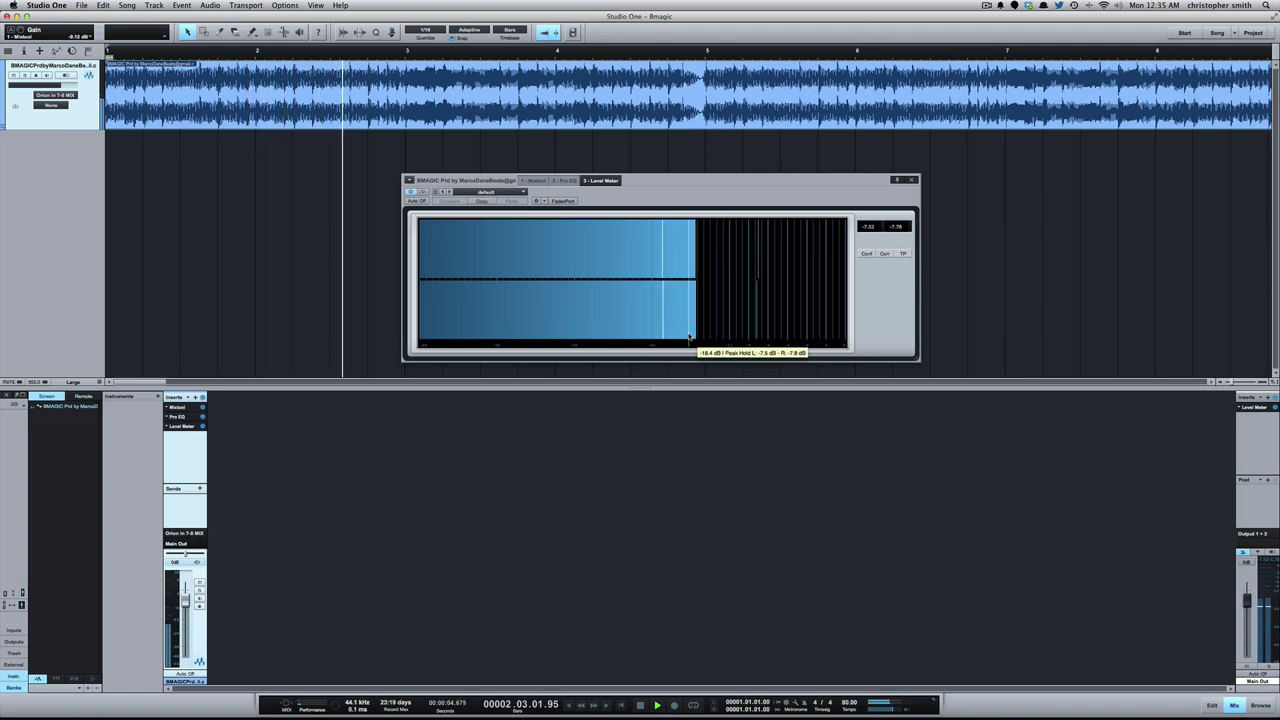
pyautogui.press('space')
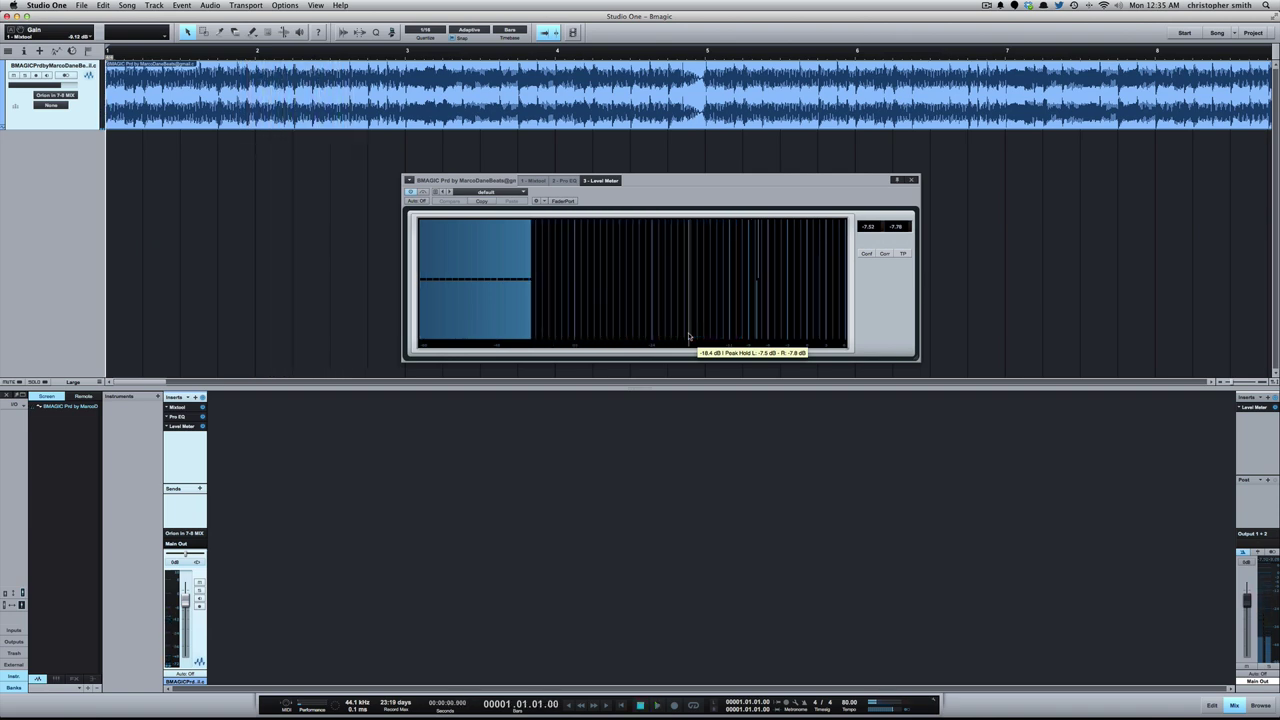